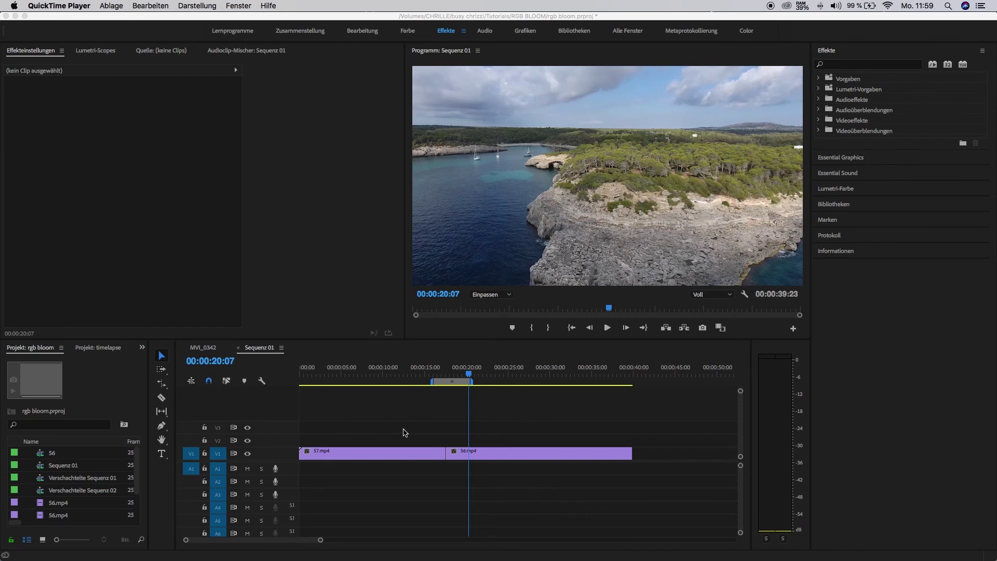
Park the playhead at 00:00:17:12 on the 57.mp4/56.mp4 cut and zoom the timeline to 17:00–18:00.
{"action": "left_click", "coordinate": [496, 435]}
{"action": "left_click_drag", "start_coordinate": [465, 372], "coordinate": [447, 381]}
{"action": "key", "text": "space"}
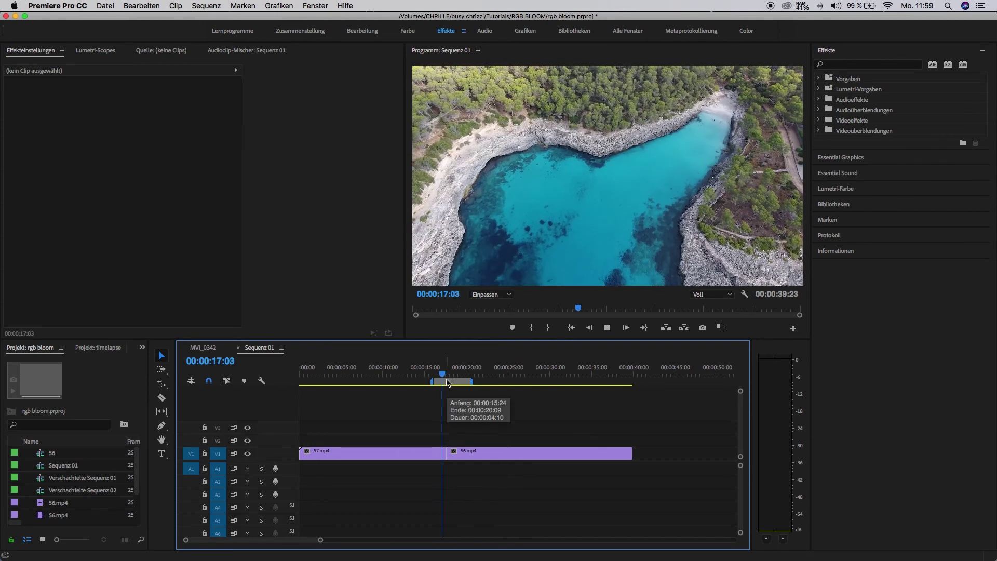
{"action": "left_click", "coordinate": [446, 376]}
{"action": "left_click", "coordinate": [446, 375]}
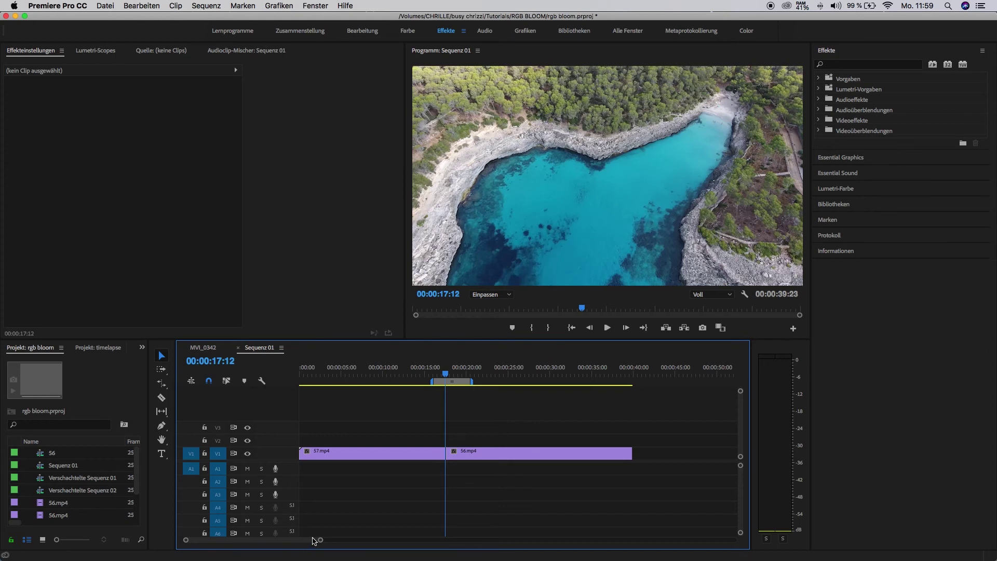
{"action": "left_click_drag", "start_coordinate": [321, 542], "coordinate": [242, 540]}
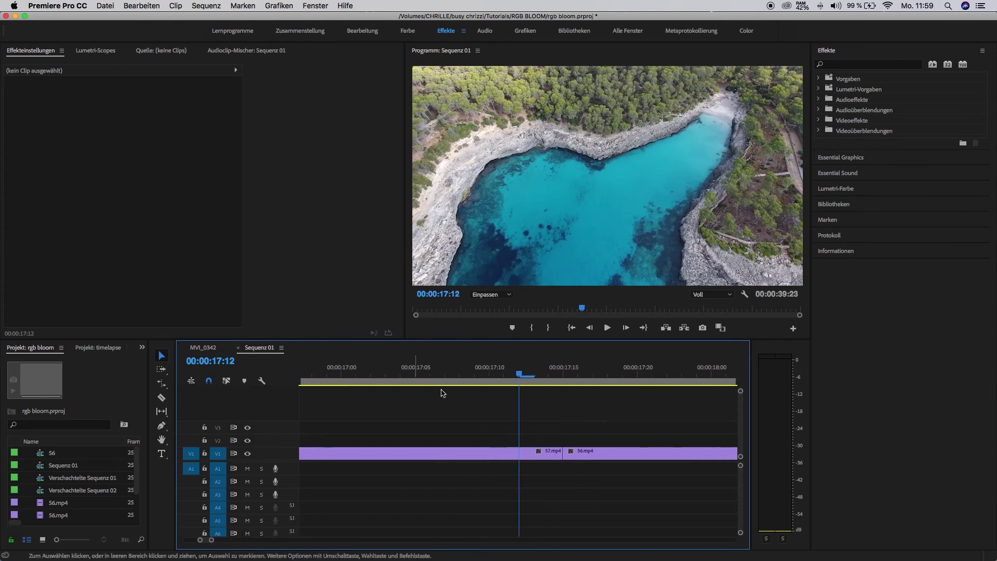
Split 56.mp4 at 00:00:18:00, just after the cut.
{"action": "left_click_drag", "start_coordinate": [521, 375], "coordinate": [563, 374]}
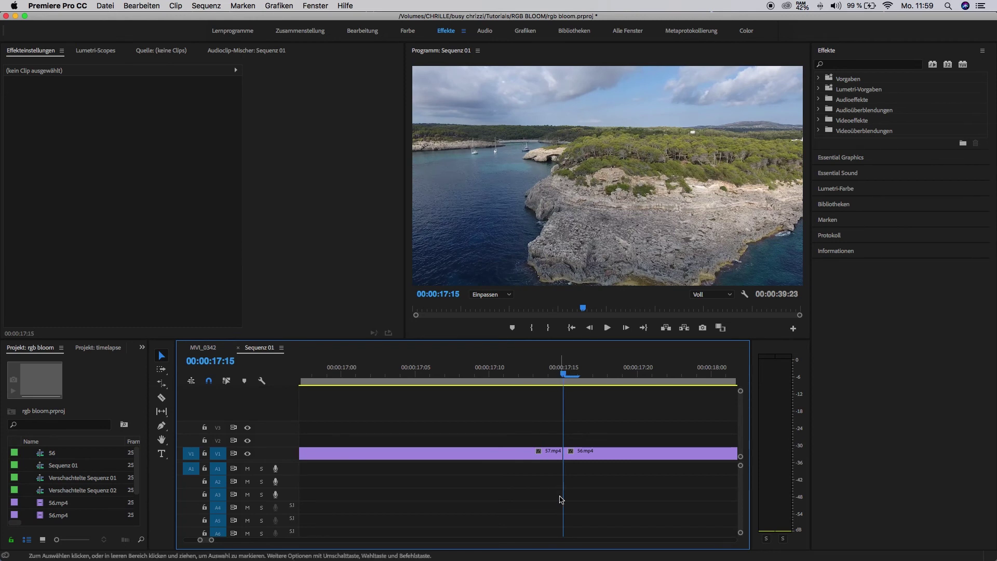
{"action": "key", "text": "Right"}
{"action": "key", "text": "Right"}
{"action": "key", "text": "Right"}
{"action": "key", "text": "Right"}
{"action": "key", "text": "Right"}
{"action": "key", "text": "Right"}
{"action": "key", "text": "Right"}
{"action": "key", "text": "Right"}
{"action": "key", "text": "Right"}
{"action": "key", "text": "Right"}
{"action": "key", "text": "super+k"}
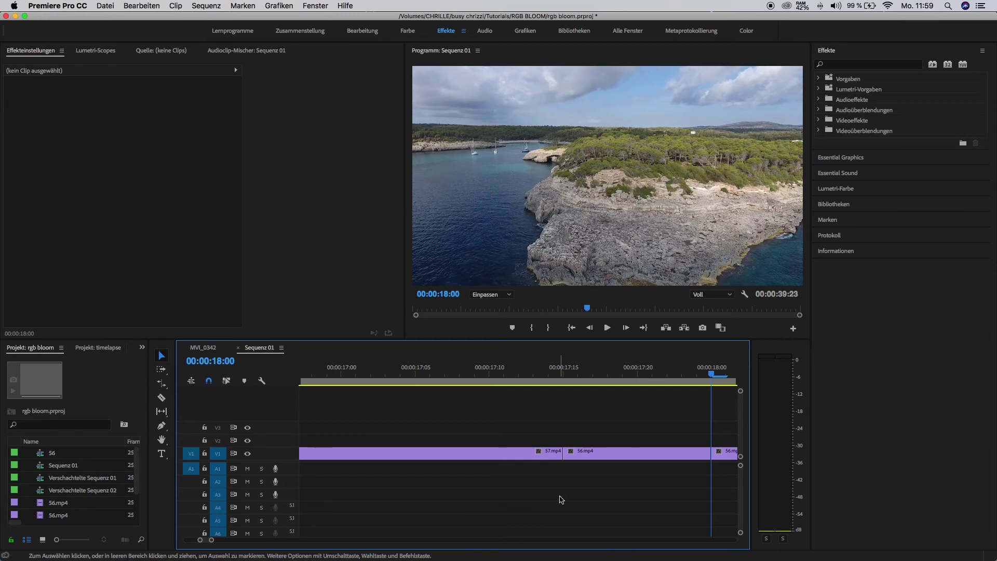
Split 57.mp4 at 00:00:17:05 and select the two short pieces around the cut.
{"action": "key", "text": "Left"}
{"action": "key", "text": "Left"}
{"action": "key", "text": "Left"}
{"action": "key", "text": "Left"}
{"action": "key", "text": "Left"}
{"action": "key", "text": "Left"}
{"action": "key", "text": "Left"}
{"action": "key", "text": "Left"}
{"action": "key", "text": "Left"}
{"action": "key", "text": "Left"}
{"action": "key", "text": "Left"}
{"action": "key", "text": "Left"}
{"action": "key", "text": "Left"}
{"action": "key", "text": "Left"}
{"action": "key", "text": "Left"}
{"action": "key", "text": "Left"}
{"action": "key", "text": "Left"}
{"action": "key", "text": "Left"}
{"action": "key", "text": "Right"}
{"action": "key", "text": "Right"}
{"action": "key", "text": "Right"}
{"action": "key", "text": "Right"}
{"action": "key", "text": "Right"}
{"action": "key", "text": "Right"}
{"action": "key", "text": "Right"}
{"action": "key", "text": "Right"}
{"action": "key", "text": "Left"}
{"action": "key", "text": "Left"}
{"action": "key", "text": "Left"}
{"action": "key", "text": "Left"}
{"action": "key", "text": "Left"}
{"action": "key", "text": "Left"}
{"action": "key", "text": "Left"}
{"action": "key", "text": "Left"}
{"action": "key", "text": "Left"}
{"action": "key", "text": "Left"}
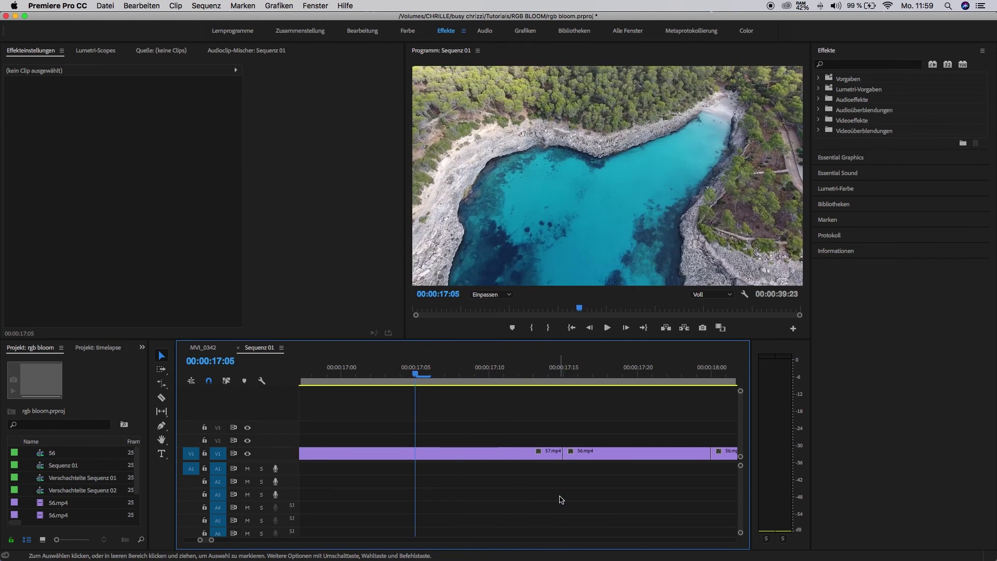
{"action": "key", "text": "super+k"}
{"action": "key", "text": "minus"}
{"action": "left_click_drag", "start_coordinate": [558, 440], "coordinate": [526, 471]}
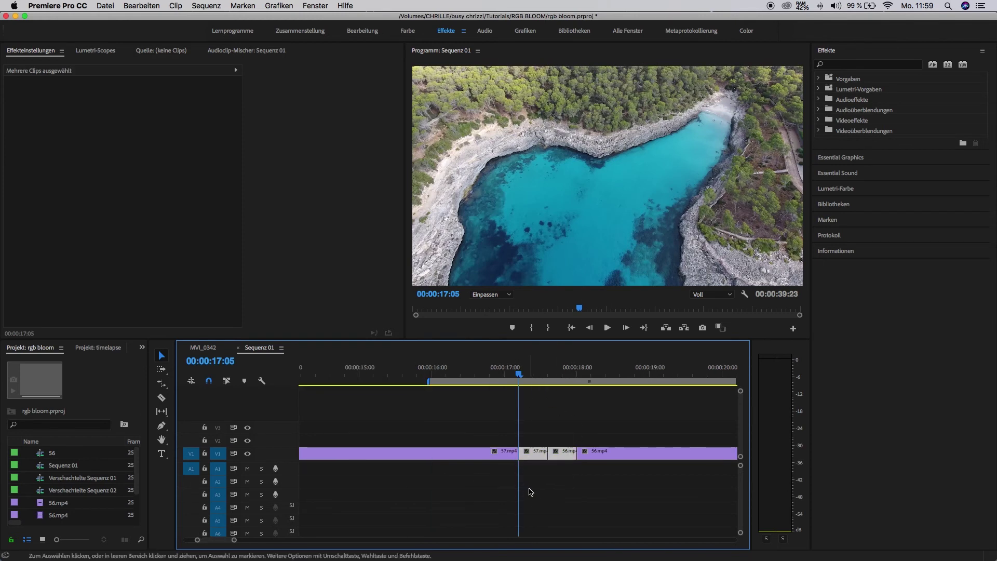
Nest the two selected pieces as Verschachtelte Sequenz 03, keeping the default name.
{"action": "right_click", "coordinate": [535, 461]}
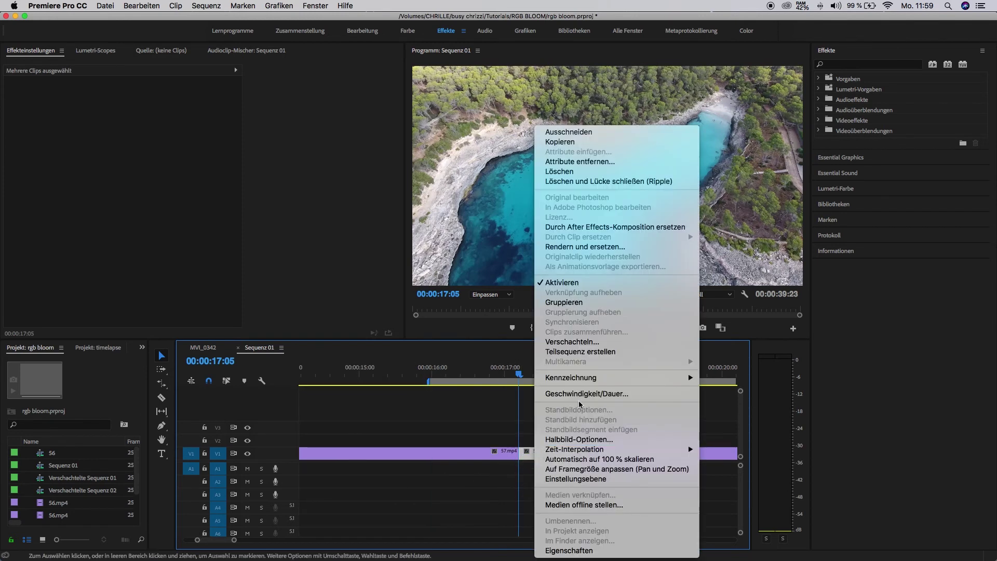
{"action": "left_click", "coordinate": [582, 342]}
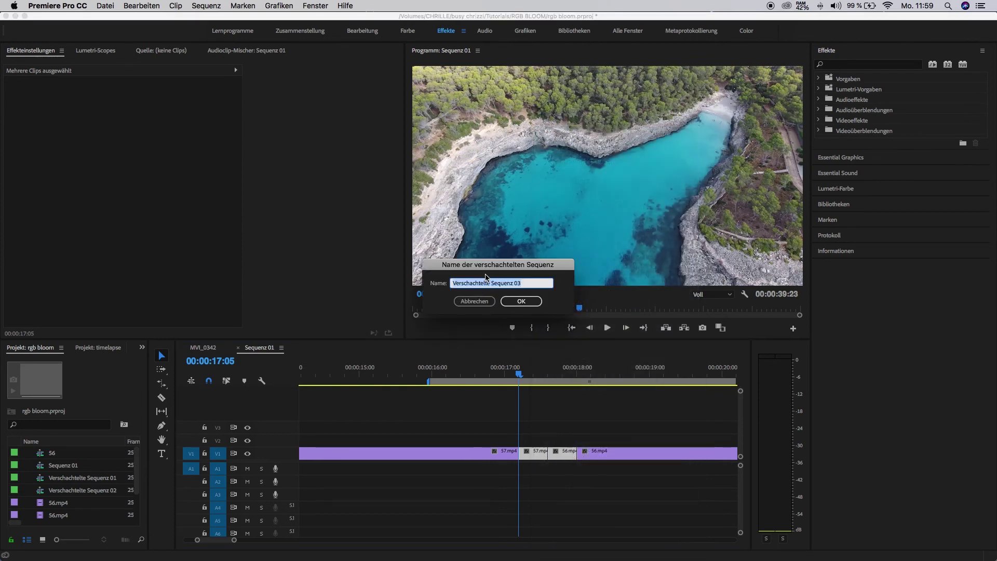
{"action": "left_click", "coordinate": [514, 303]}
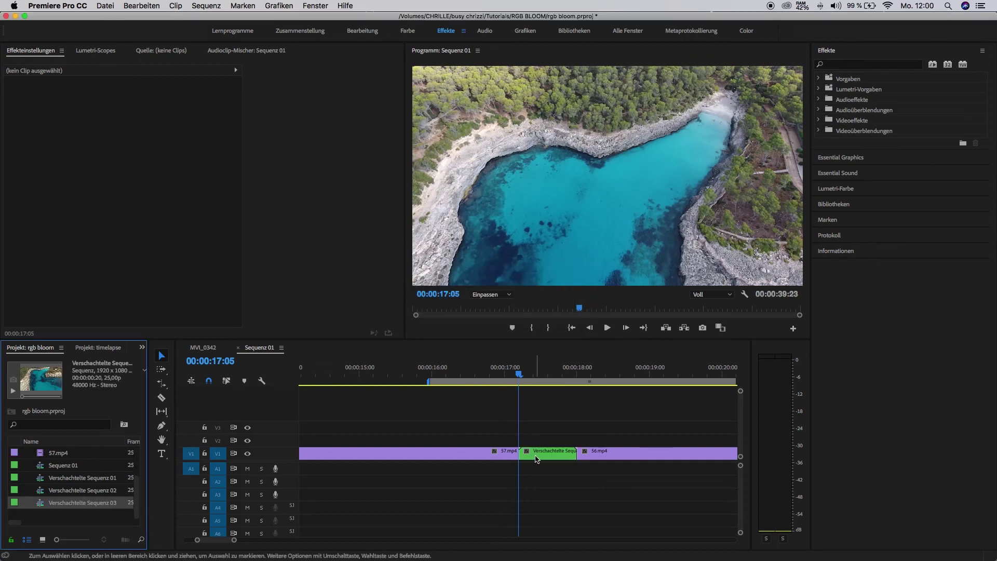
{"action": "mouse_move", "coordinate": [521, 375]}
{"action": "left_mouse_down"}
{"action": "mouse_move", "coordinate": [565, 381]}
{"action": "mouse_move", "coordinate": [510, 384]}
{"action": "left_mouse_up"}
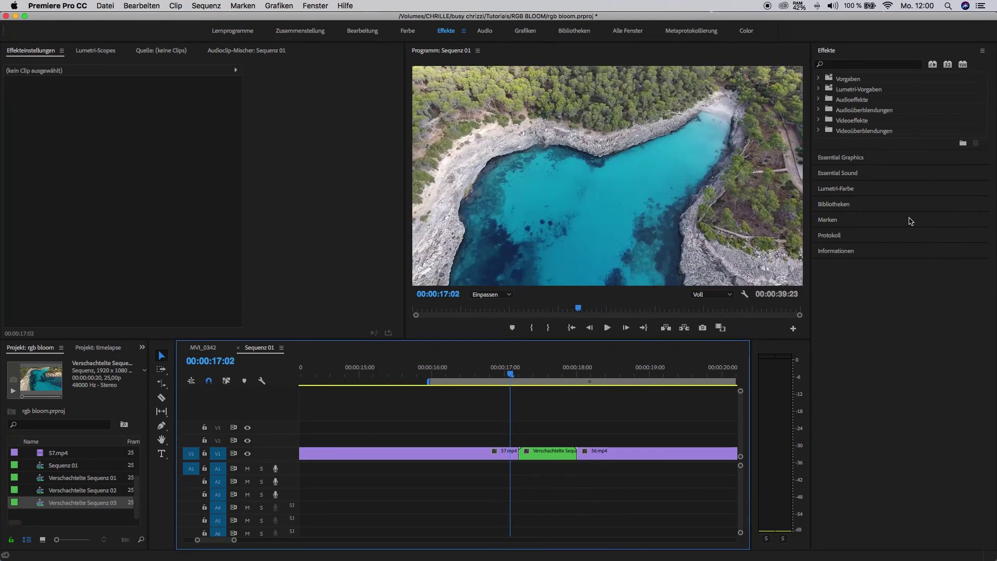
Find Tonwertkorrektur by searching 'ton' and apply it to the nested clip.
{"action": "left_click", "coordinate": [845, 65]}
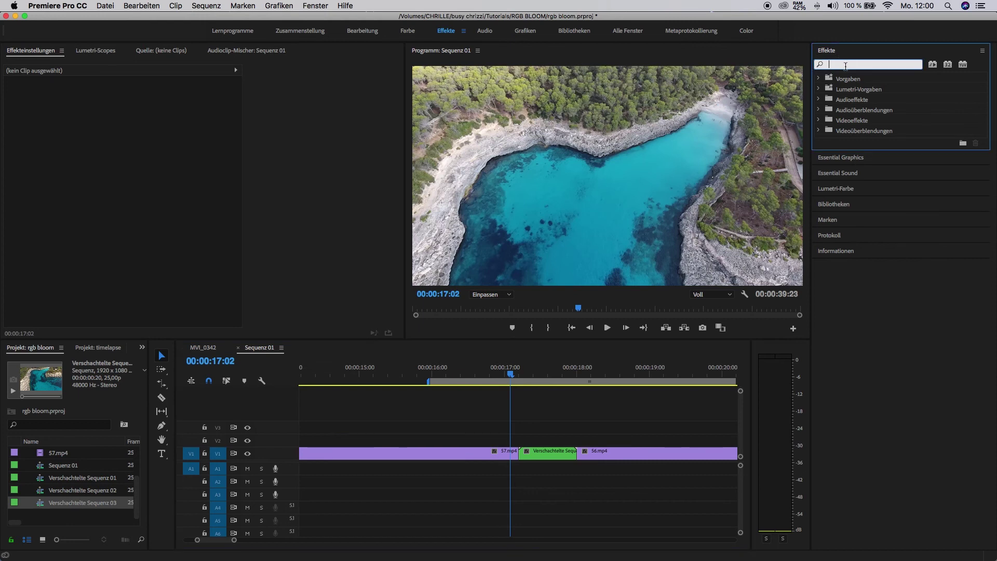
{"action": "type", "text": "ton"}
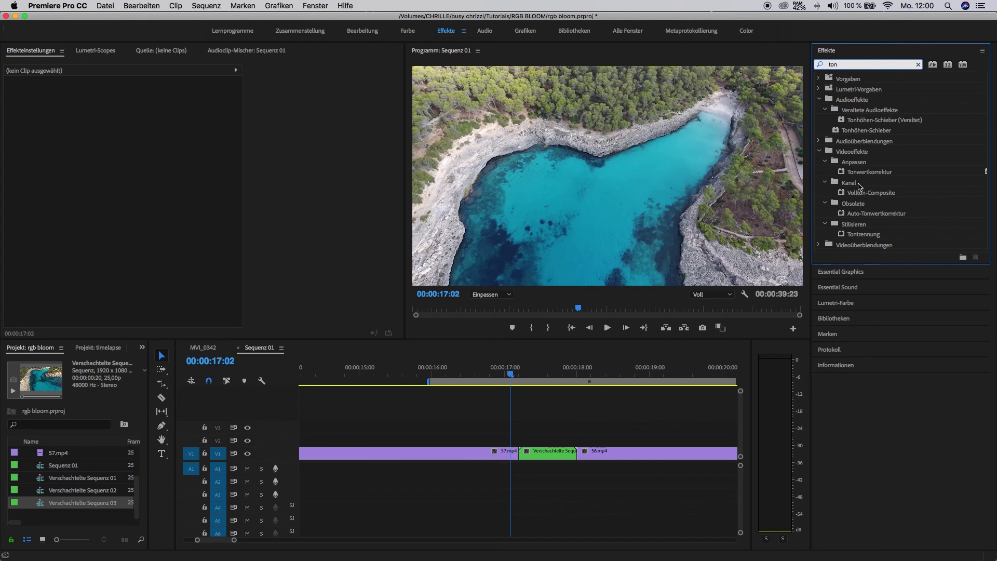
{"action": "left_click_drag", "start_coordinate": [840, 173], "coordinate": [537, 456]}
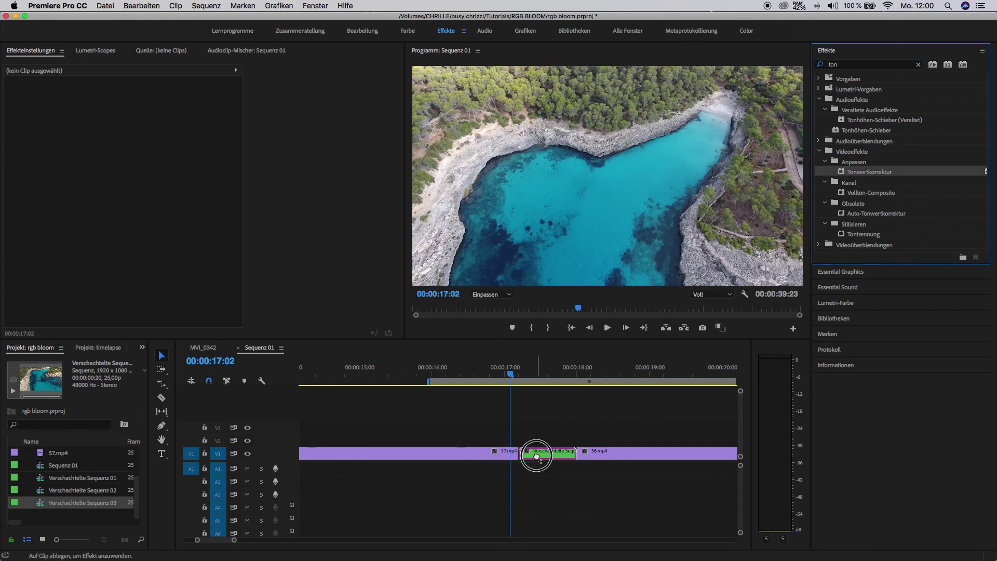
Find Kanal-Weichzeichner by searching 'kanal' and apply it to the nested clip.
{"action": "left_click", "coordinate": [853, 65]}
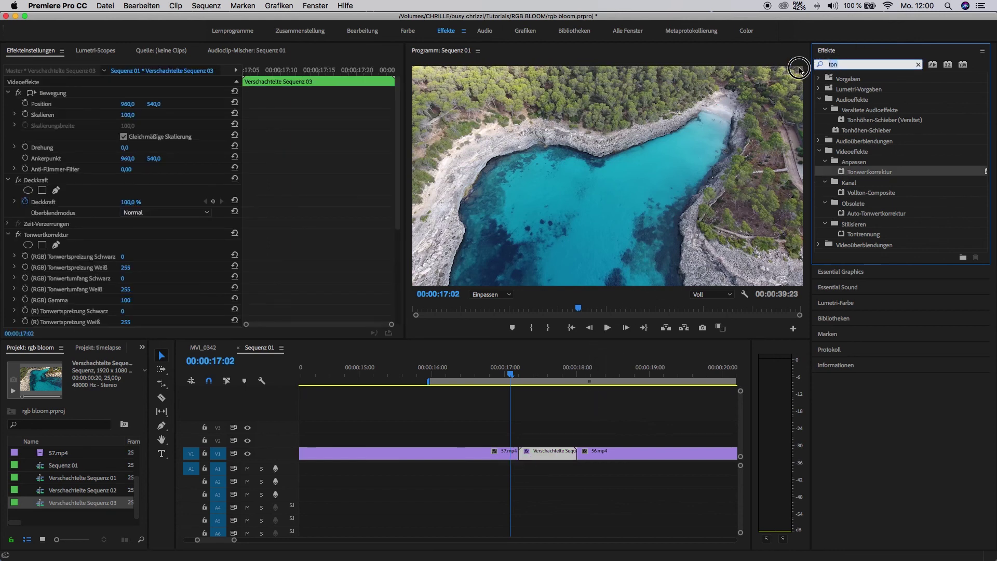
{"action": "type", "text": "kanal"}
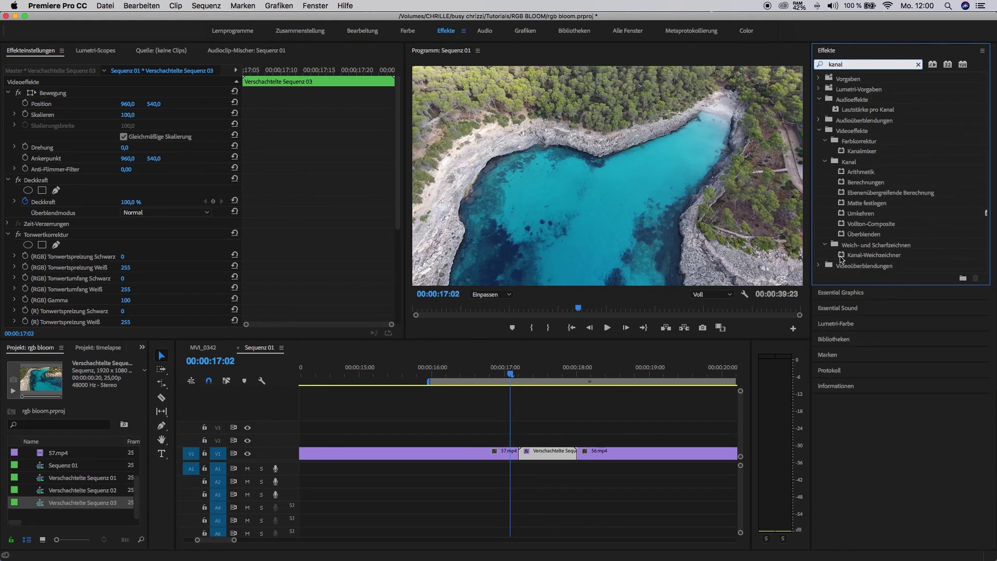
{"action": "left_click_drag", "start_coordinate": [841, 258], "coordinate": [544, 457]}
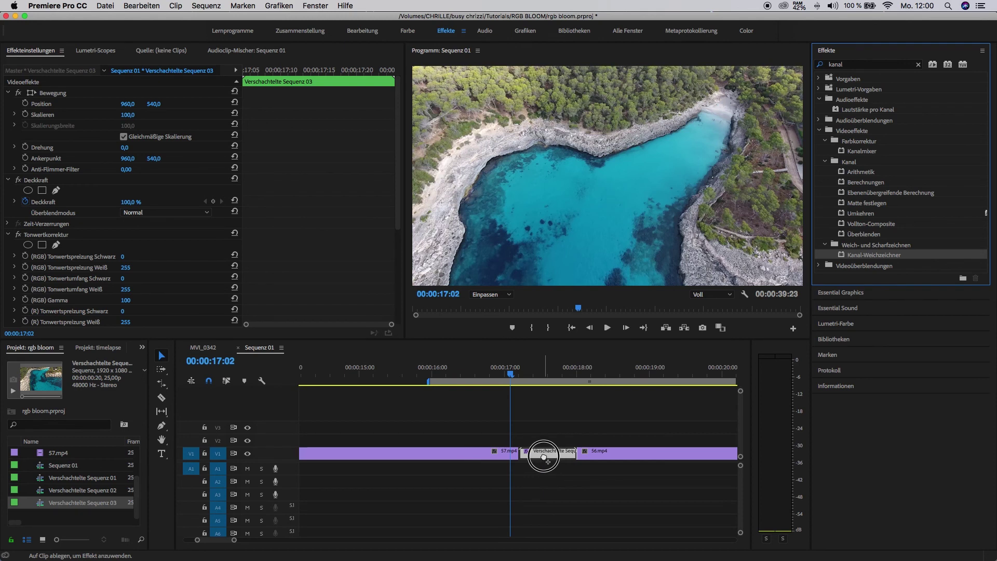
{"action": "left_click_drag", "start_coordinate": [512, 376], "coordinate": [518, 376]}
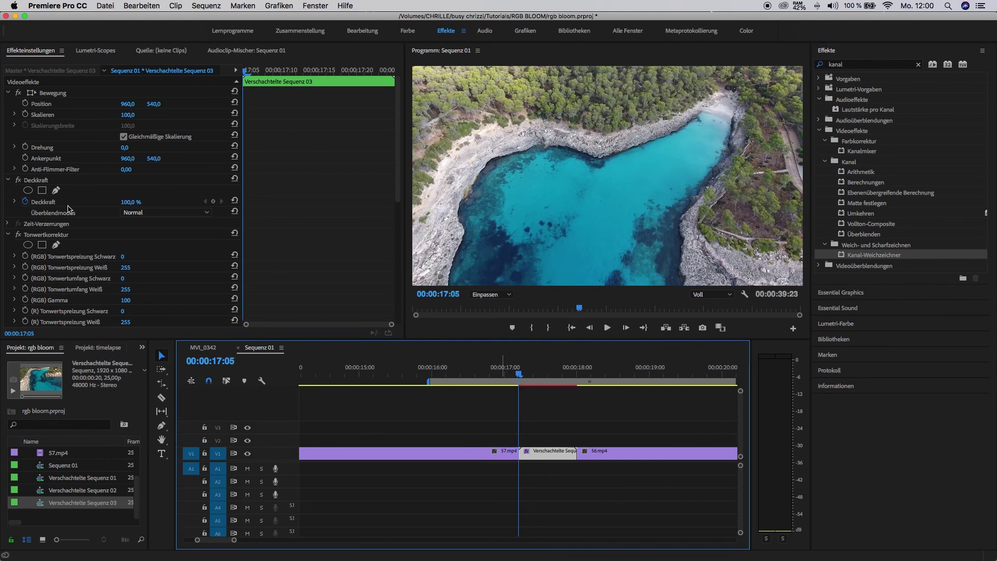
Keyframe (RGB) Tonwertspreizung Weiß at 255 on 00:00:17:05 and 0 at 00:00:17:15.
{"action": "left_click", "coordinate": [296, 120]}
{"action": "left_click", "coordinate": [550, 452]}
{"action": "left_click", "coordinate": [244, 77]}
{"action": "scroll", "coordinate": [24, 206], "scroll_direction": "down", "scroll_amount": 3}
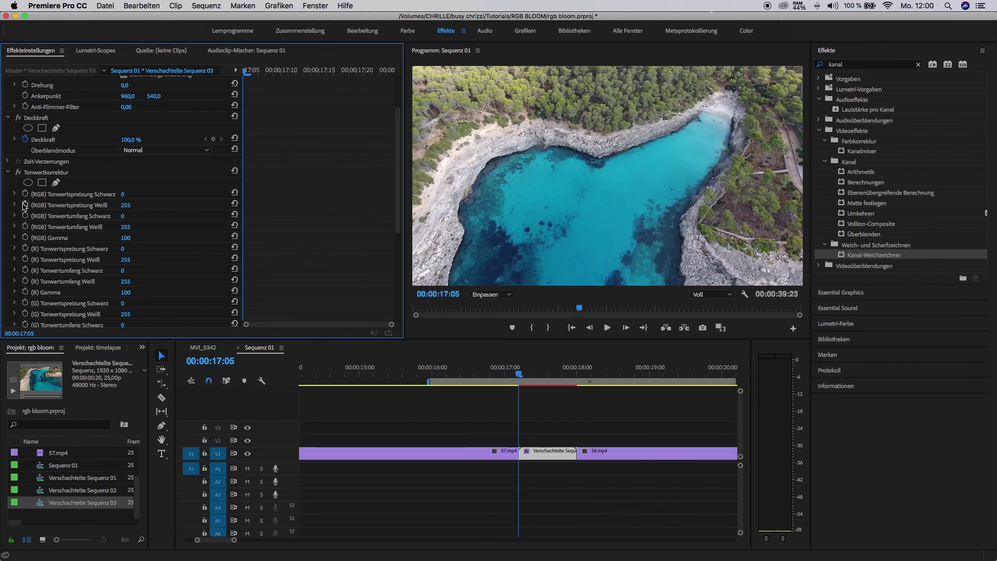
{"action": "left_click", "coordinate": [24, 205]}
{"action": "key", "text": "space"}
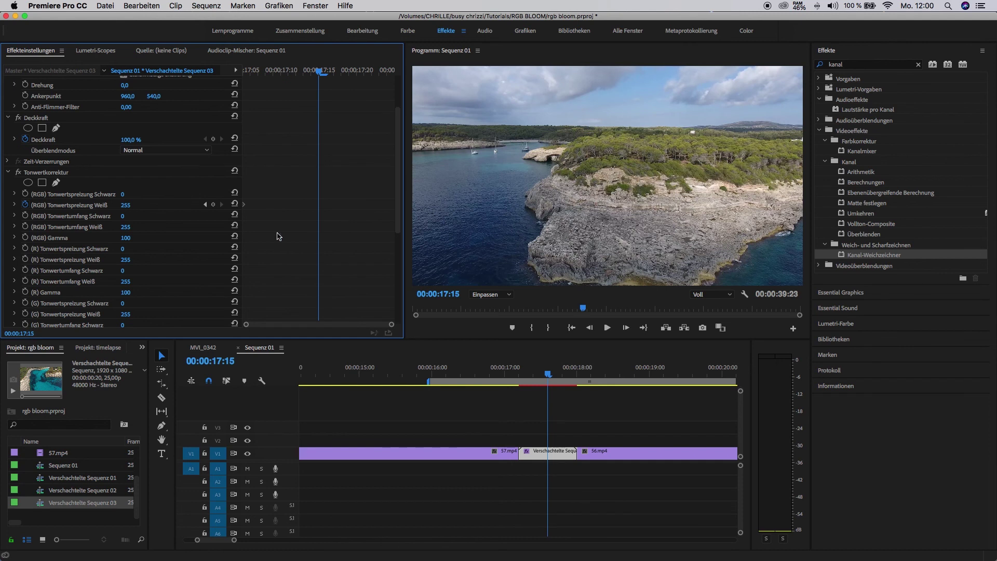
{"action": "left_click", "coordinate": [125, 205]}
{"action": "type", "text": "0"}
{"action": "key", "text": "Return"}
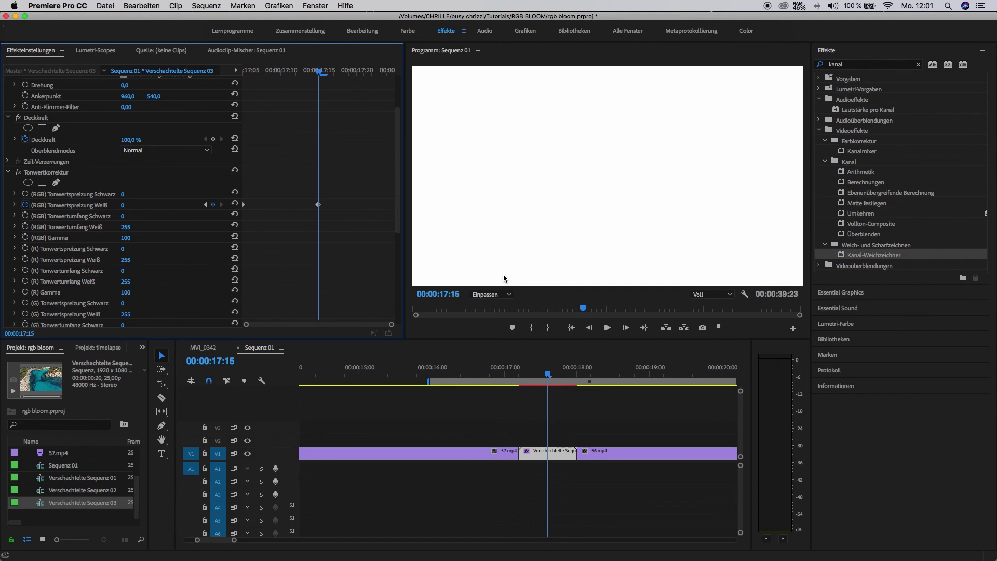
Add a 255 keyframe for (RGB) Tonwertspreizung Weiß at 00:00:18:00.
{"action": "left_click_drag", "start_coordinate": [322, 75], "coordinate": [395, 72]}
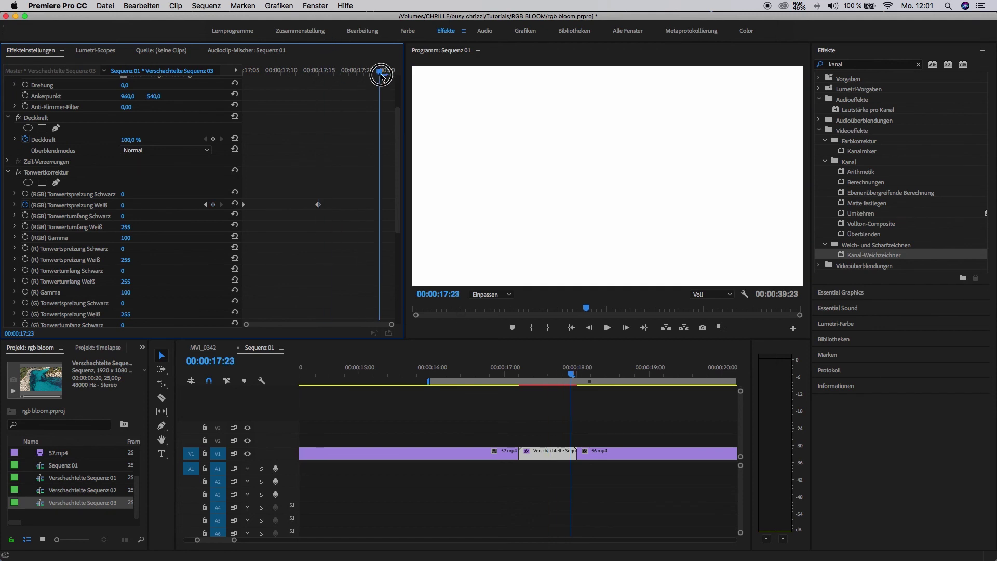
{"action": "left_click", "coordinate": [124, 204]}
{"action": "type", "text": "255"}
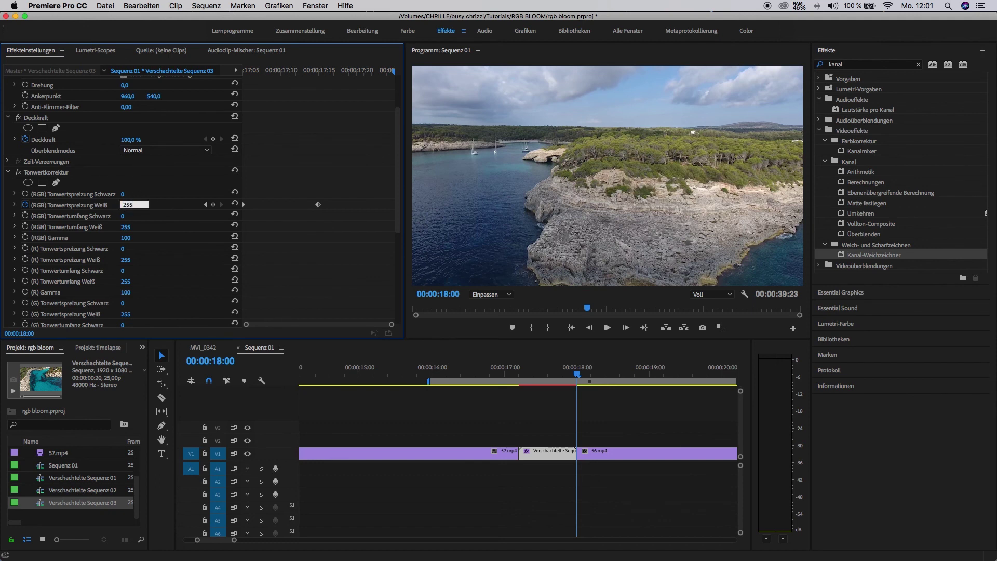
{"action": "key", "text": "Return"}
Add starting keyframes for the Kanal-Weichzeichner Rot and Grün blur at 00:00:17:05.
{"action": "left_click", "coordinate": [7, 174]}
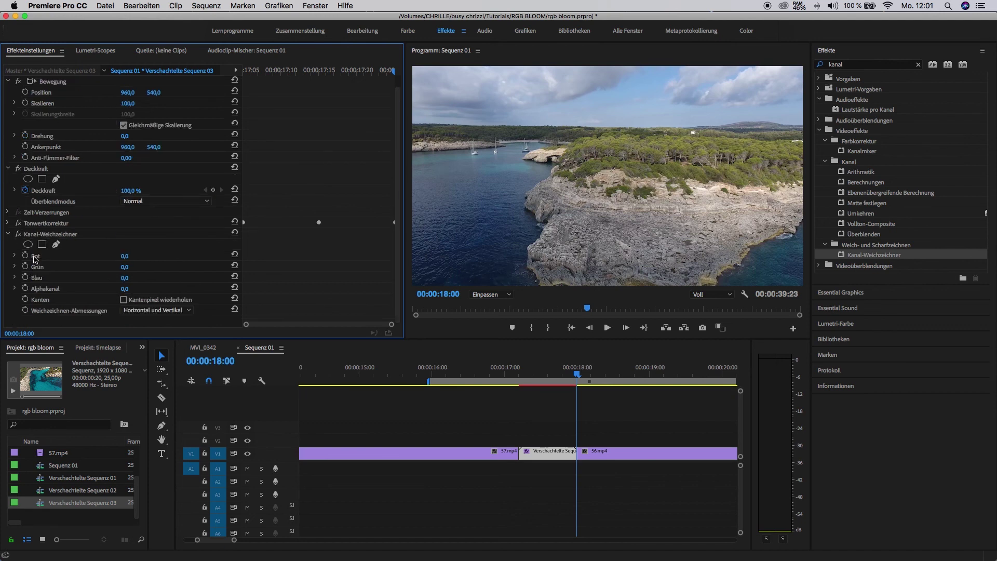
{"action": "left_click", "coordinate": [247, 69]}
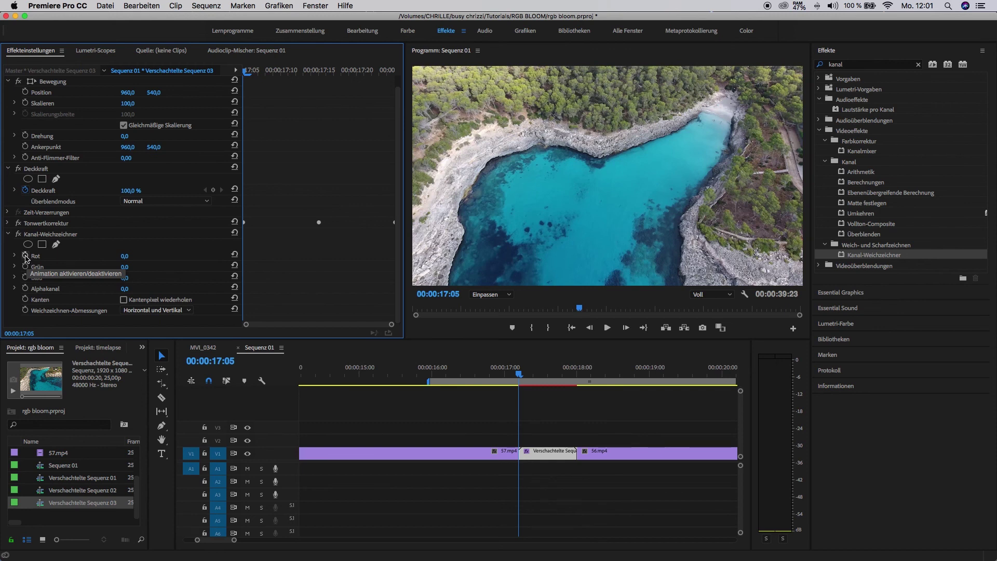
{"action": "left_click", "coordinate": [26, 255]}
{"action": "left_click", "coordinate": [26, 267]}
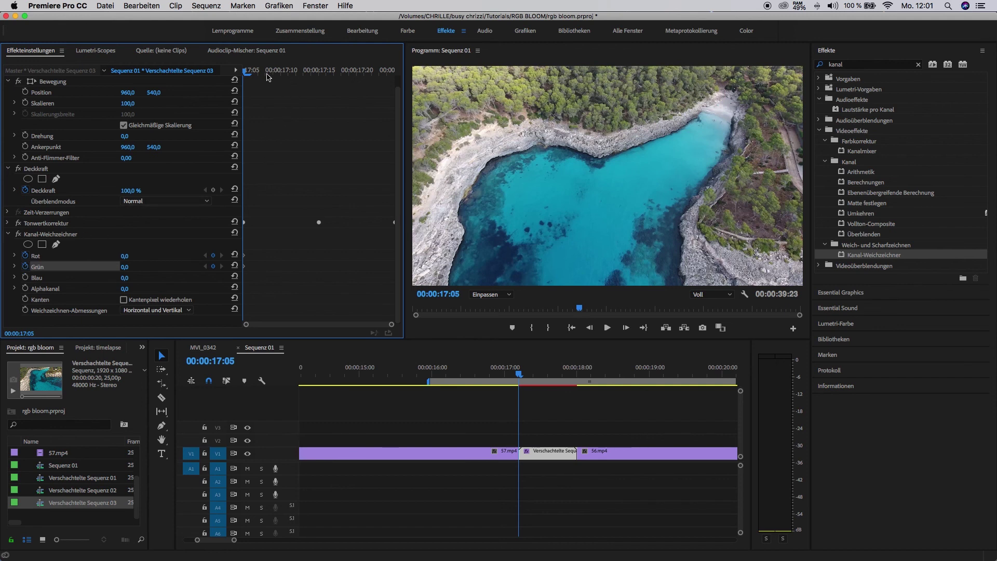
Set the Rot blur to 300 and Grün to 30 at 00:00:18:00.
{"action": "left_click_drag", "start_coordinate": [254, 71], "coordinate": [408, 88]}
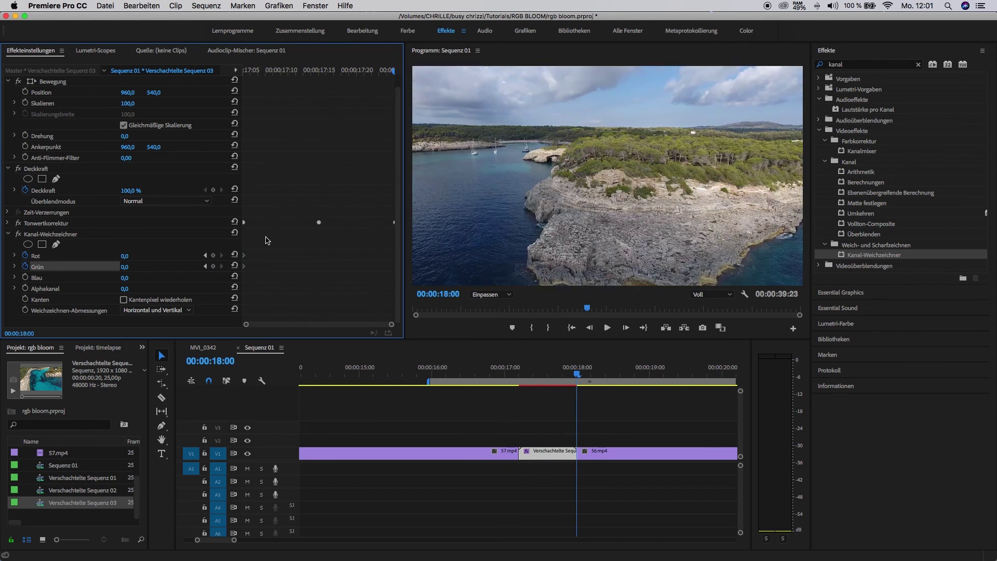
{"action": "left_click", "coordinate": [133, 255]}
{"action": "key", "text": "Return"}
{"action": "left_click", "coordinate": [138, 267]}
{"action": "key", "text": "Return"}
Scrub through the transition to preview the growing red and green blur.
{"action": "mouse_move", "coordinate": [577, 375]}
{"action": "left_mouse_down"}
{"action": "mouse_move", "coordinate": [524, 384]}
{"action": "mouse_move", "coordinate": [557, 387]}
{"action": "left_mouse_up"}
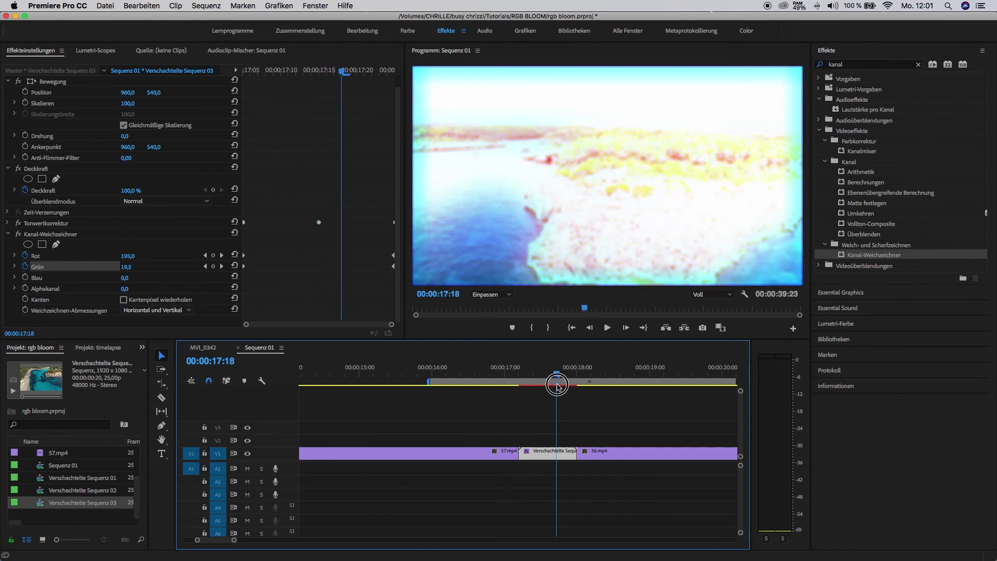
{"action": "left_click_drag", "start_coordinate": [557, 387], "coordinate": [569, 385]}
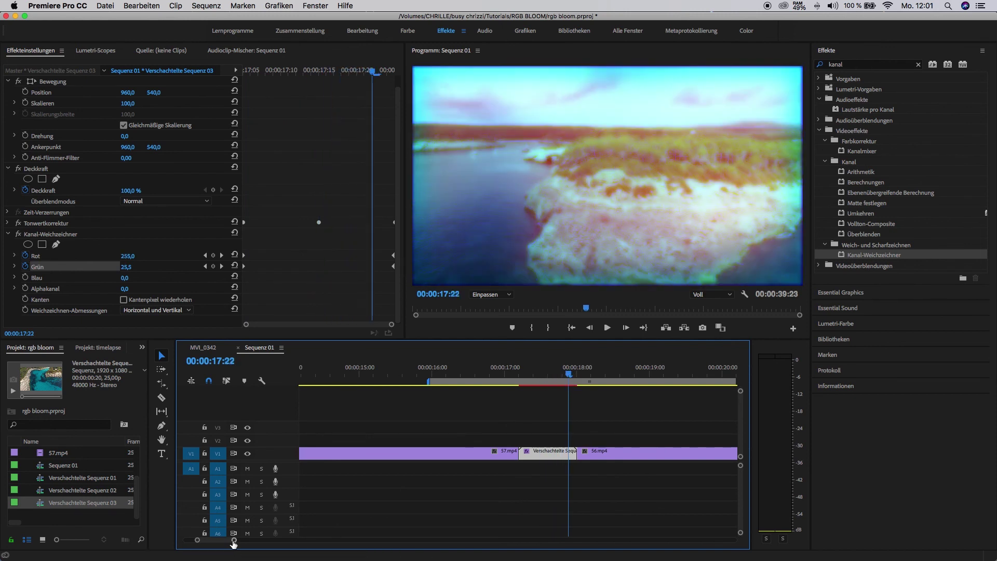
{"action": "left_click_drag", "start_coordinate": [234, 543], "coordinate": [287, 540]}
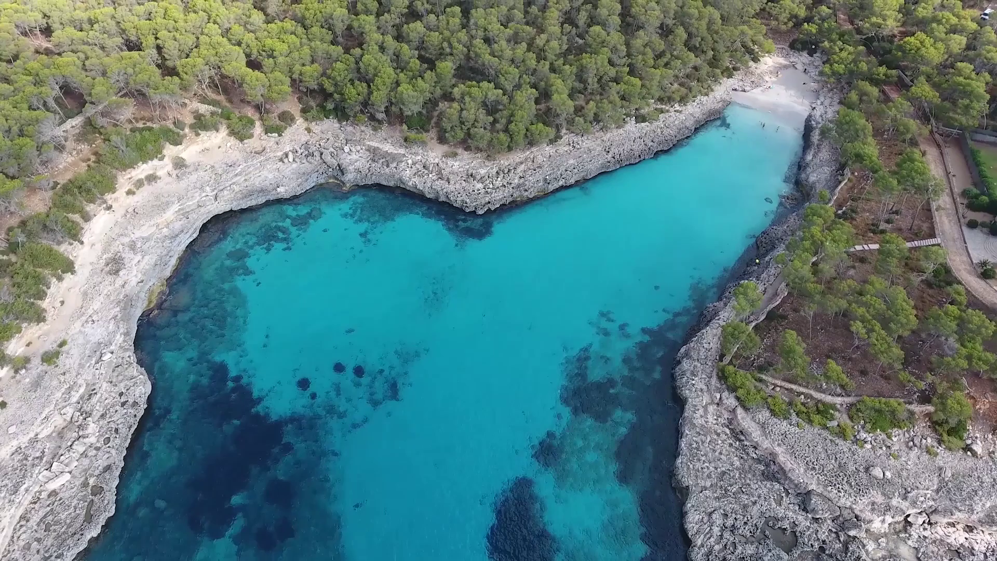